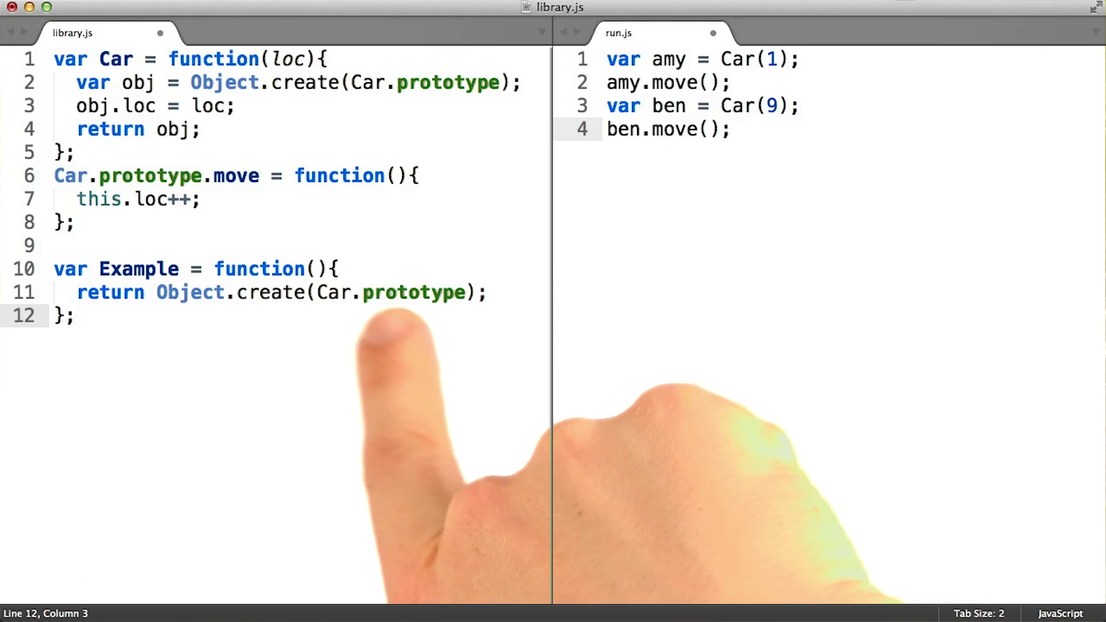
# Undo the stray deletion so Example still returns Object.create(Car.prototype)
pyautogui.press('super+z')
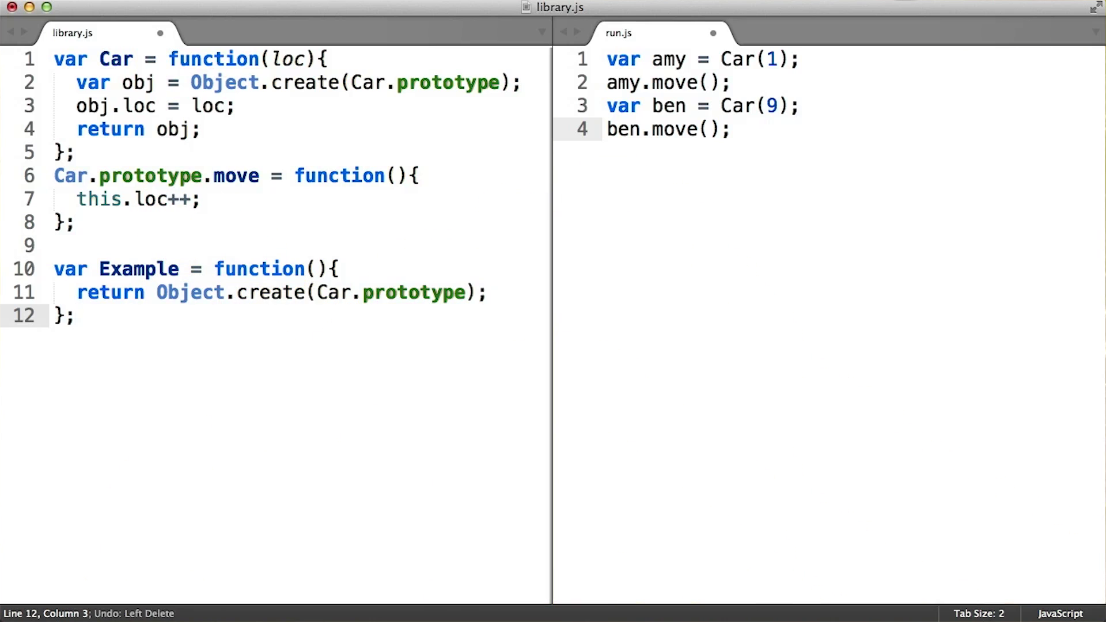